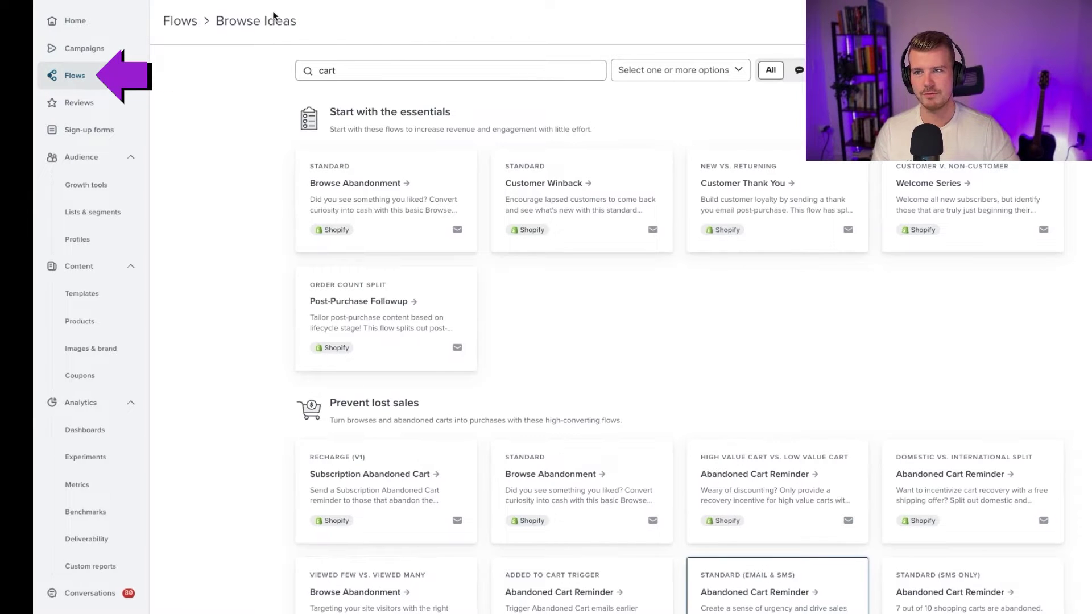
# Replace the flow search query with 'car' to show only the abandoned cart templates.
pyautogui.click(367, 65)
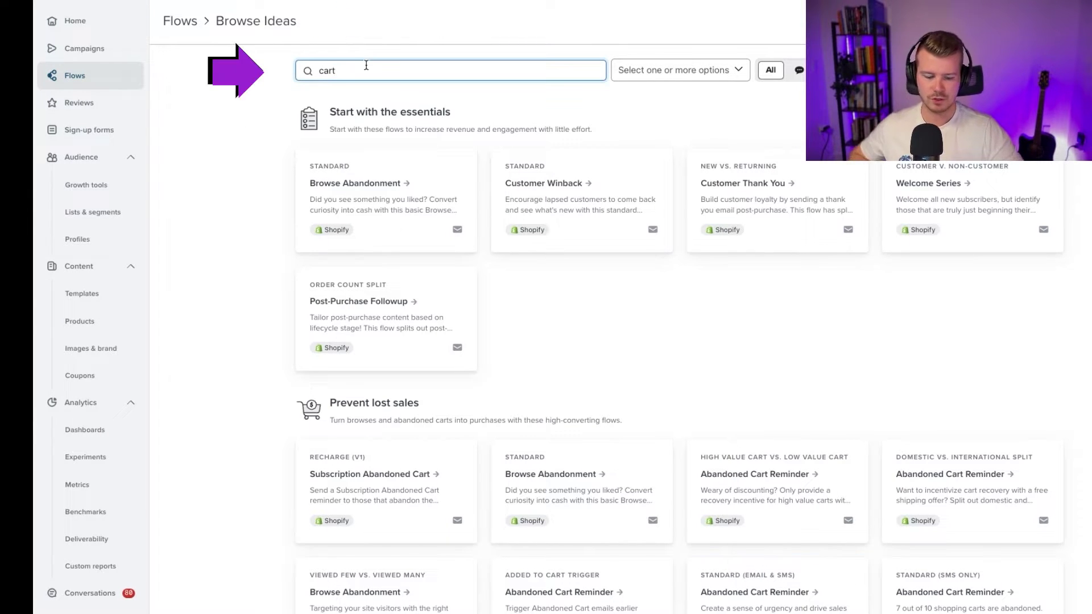
pyautogui.press('BackSpace')
pyautogui.press('BackSpace')
pyautogui.press('BackSpace')
pyautogui.press('BackSpace')
pyautogui.write('car')
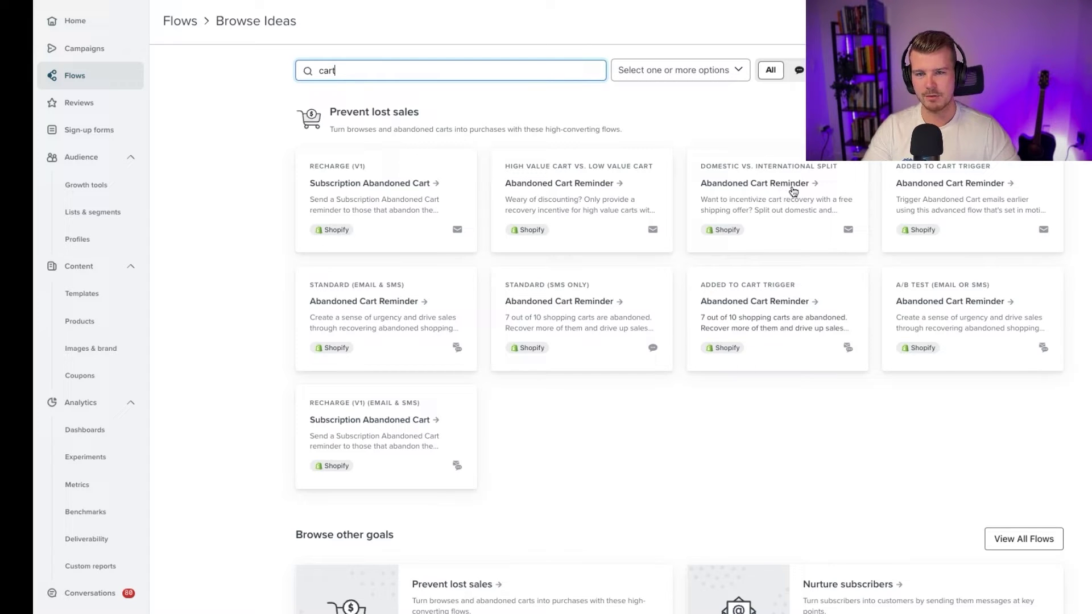
# Create a flow from the Standard (Email & SMS) Abandoned Cart Reminder template, triggered by Checkout Started.
pyautogui.click(381, 304)
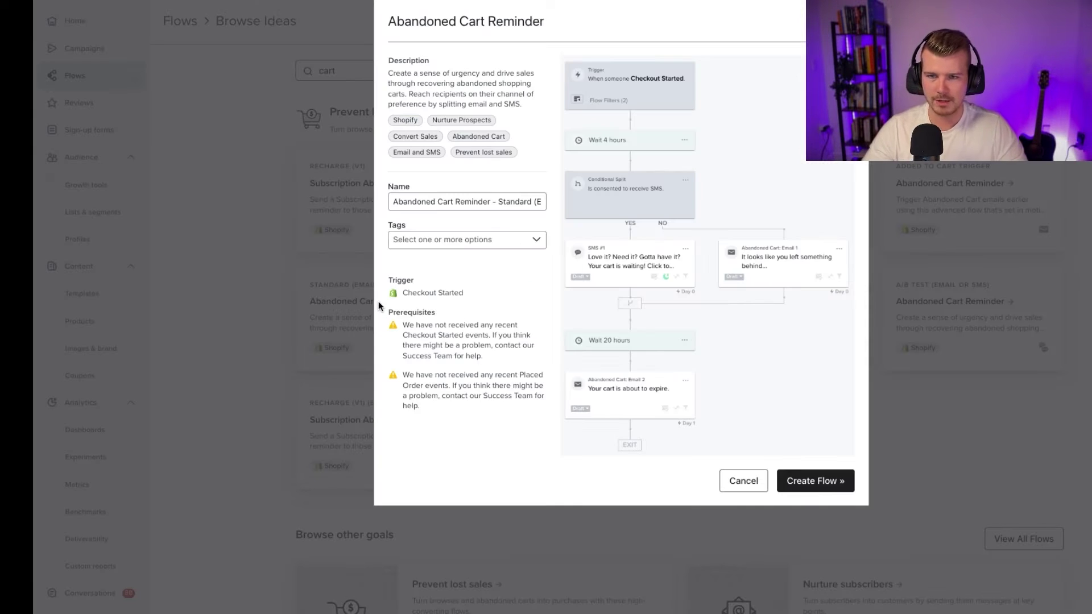
pyautogui.moveTo(402, 292); pyautogui.dragTo(469, 292)
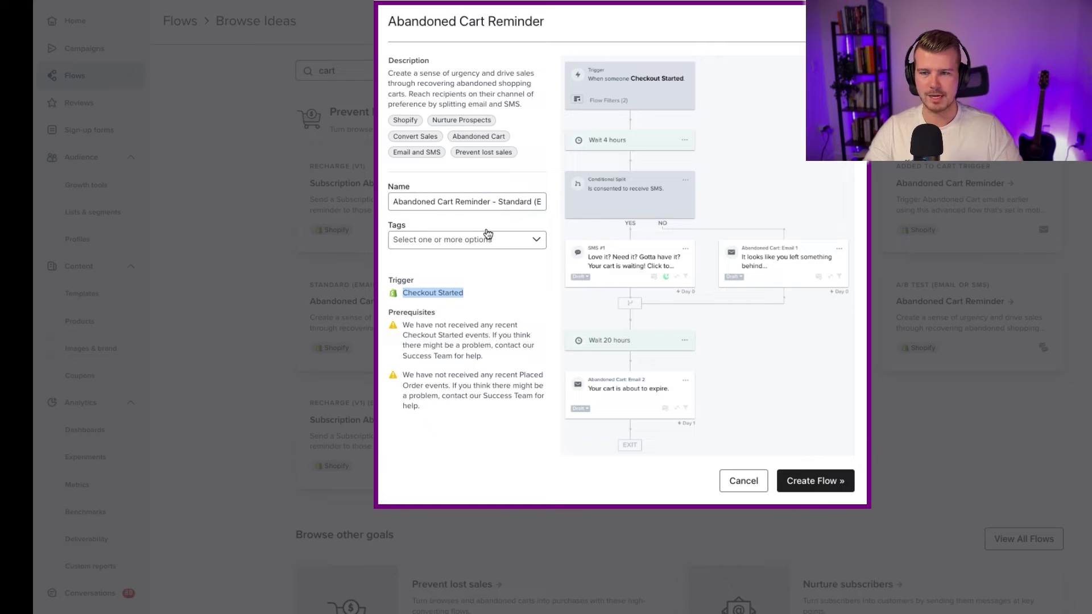
pyautogui.click(815, 482)
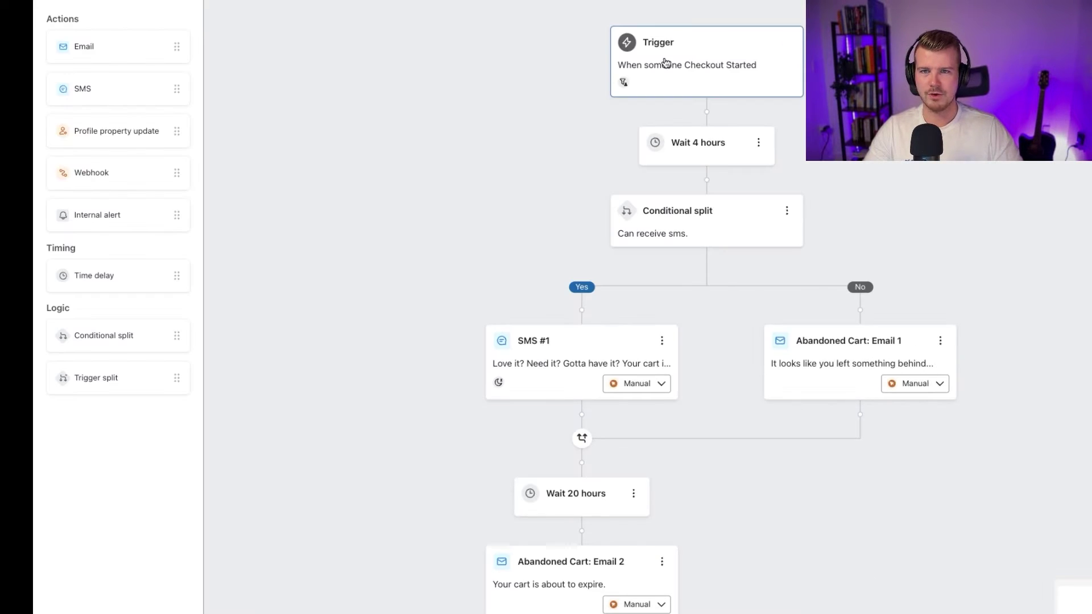
# Review the new flow's trigger and its has-not-been-in-flow filter, then move around the canvas.
pyautogui.click(623, 83)
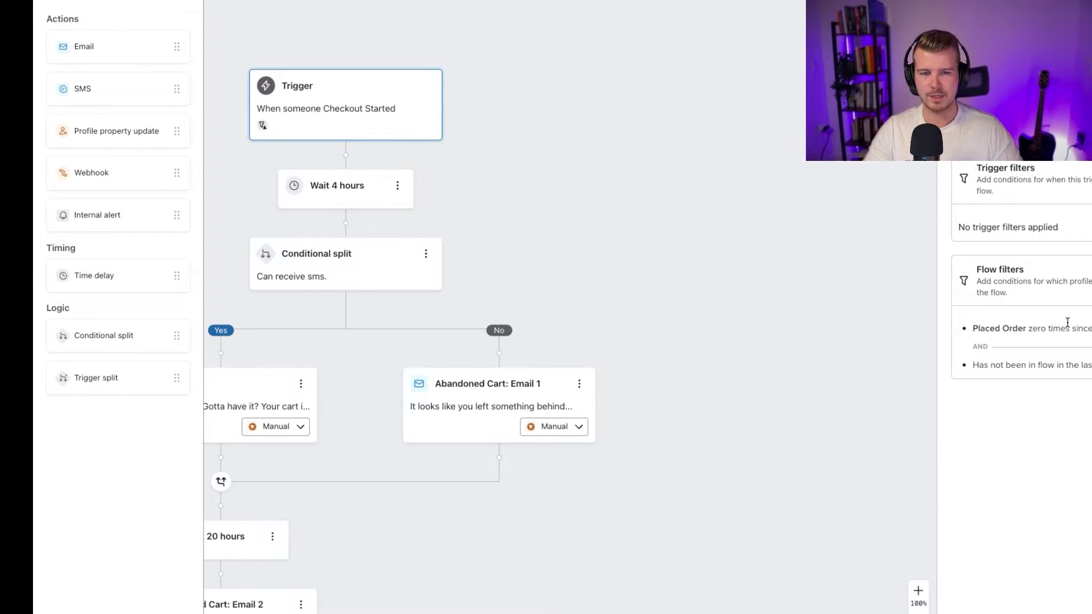
pyautogui.moveTo(980, 365); pyautogui.dragTo(1089, 365)
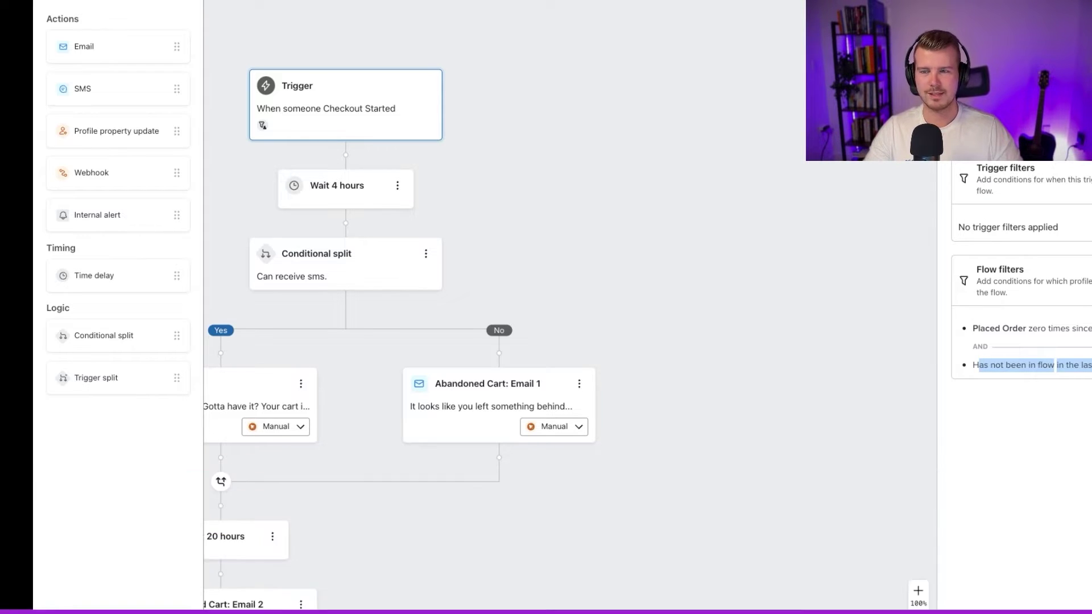
pyautogui.hscroll(-4, 692, 237)
pyautogui.scroll(-5, 692, 238)
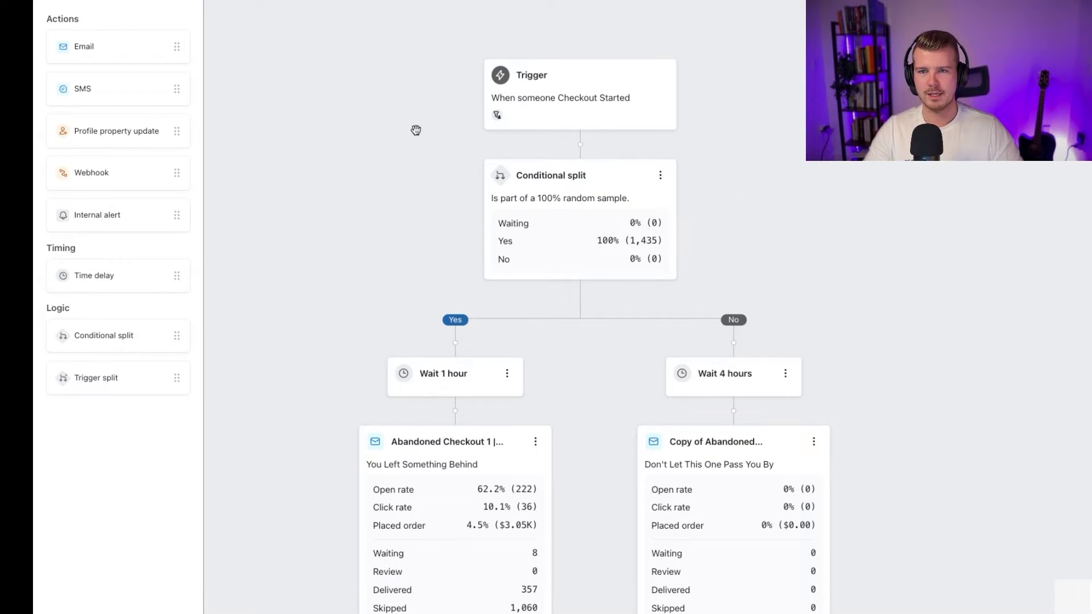
# Check the Placed Order zero-times and not-in-flow trigger filters, then view the random-sample split settings.
pyautogui.click(501, 116)
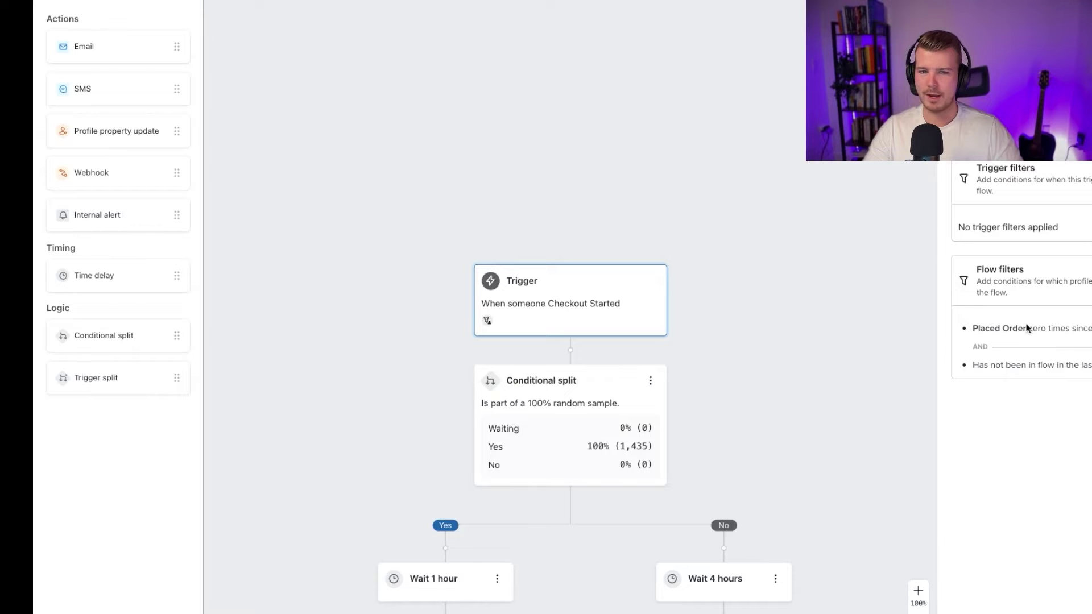
pyautogui.moveTo(974, 330); pyautogui.dragTo(1091, 330)
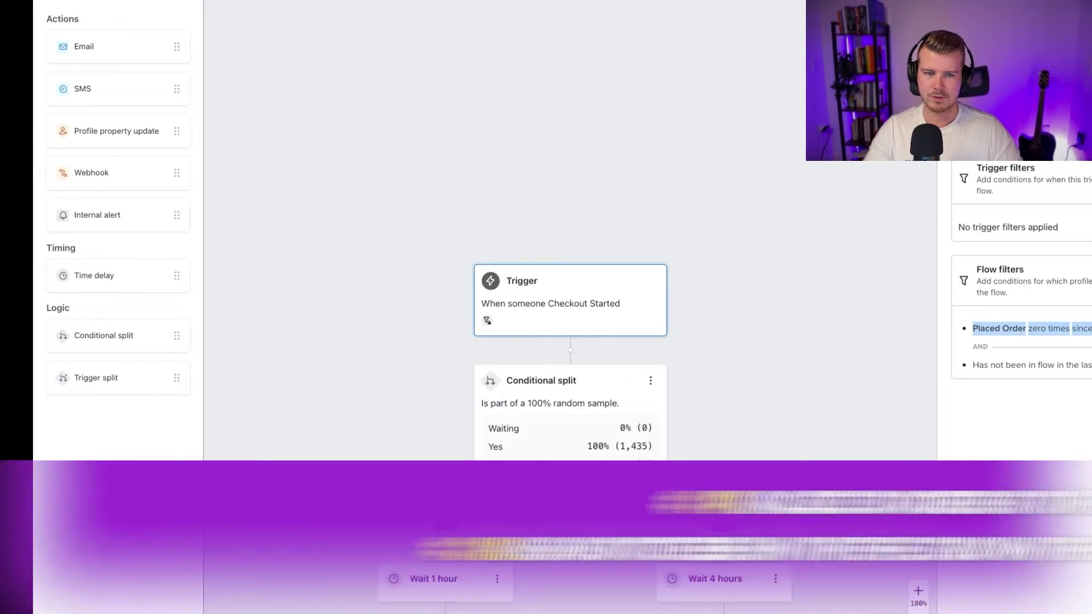
pyautogui.moveTo(973, 365); pyautogui.dragTo(1091, 365)
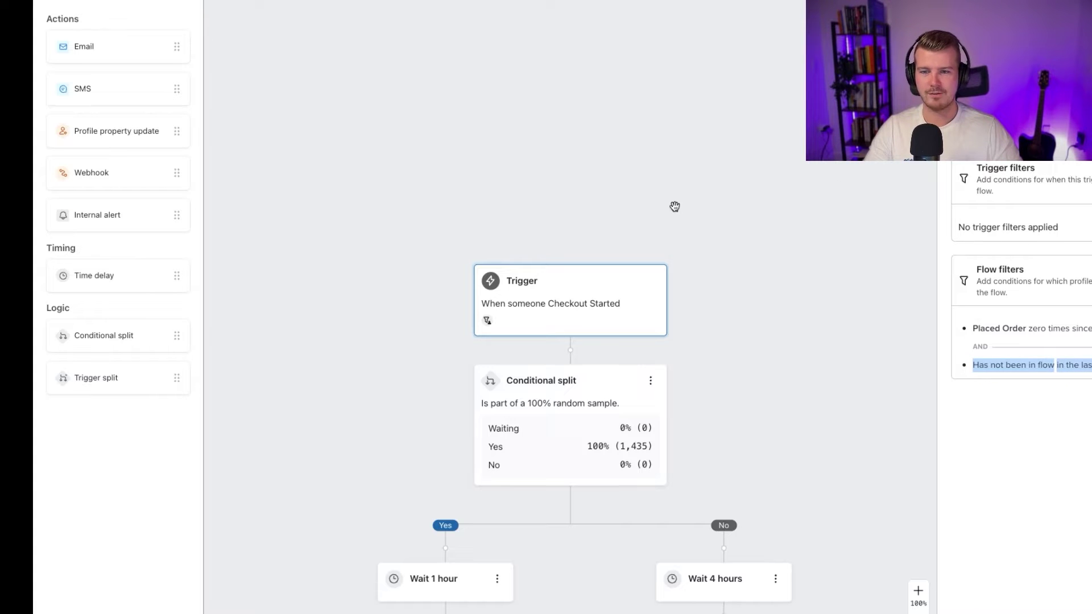
pyautogui.scroll(-4, 674, 207)
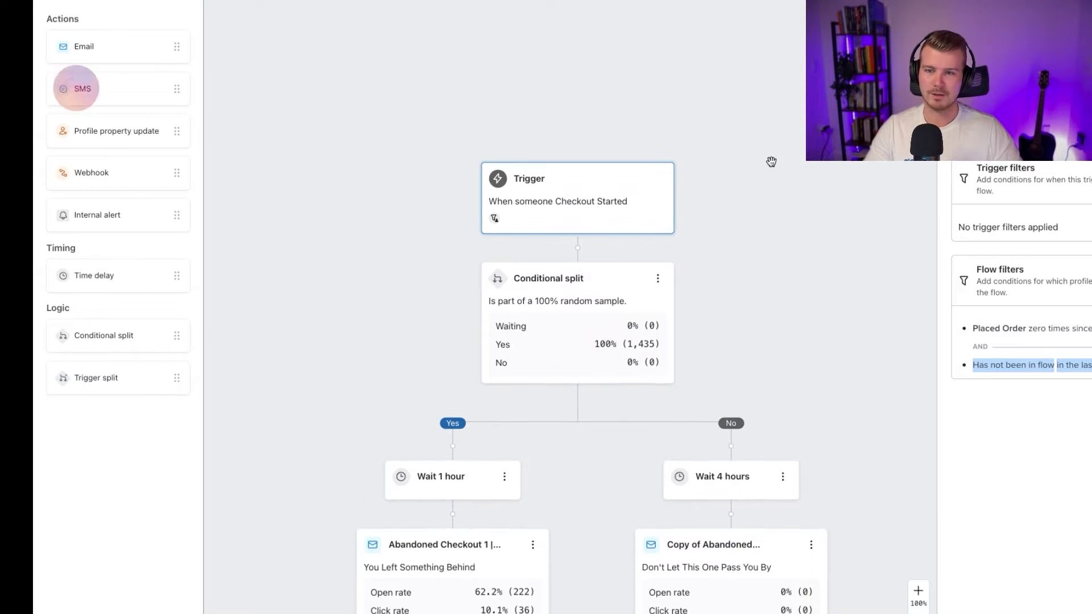
pyautogui.scroll(-5, 772, 162)
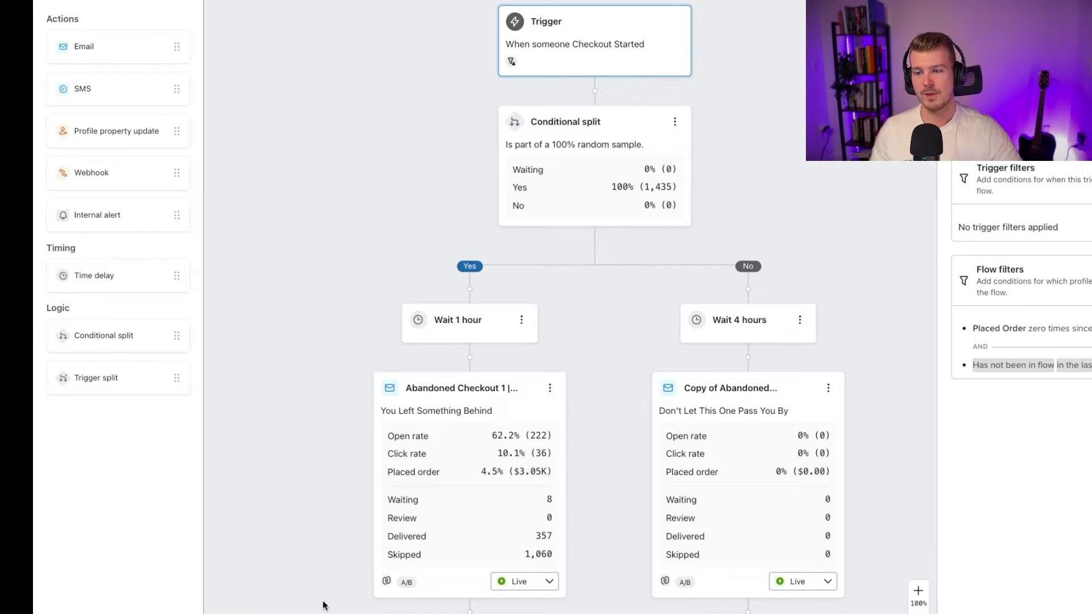
pyautogui.click(576, 145)
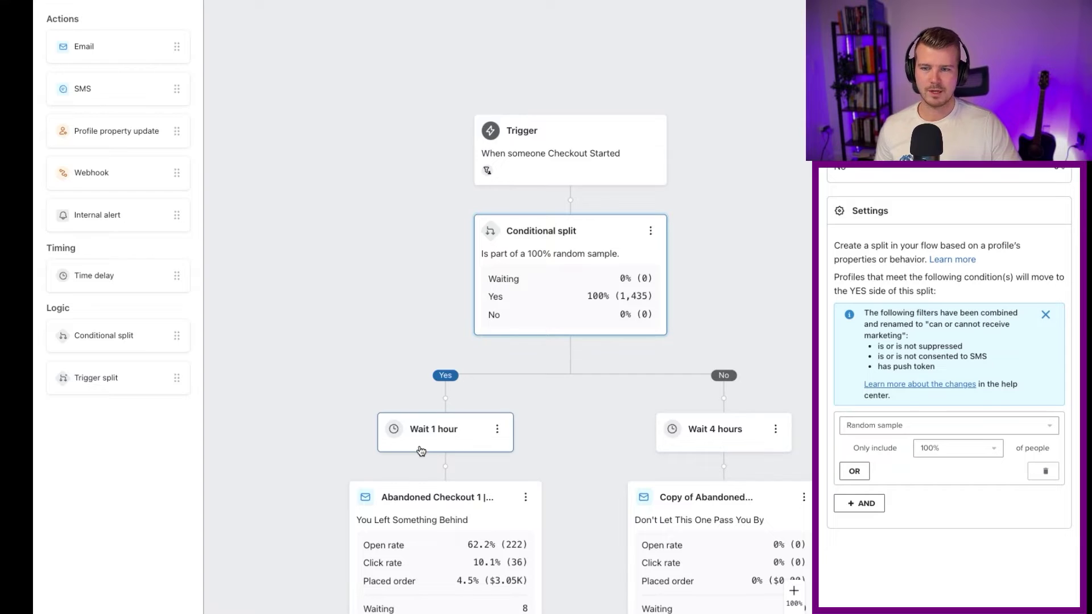
# Change the random sample to include 50% of people.
pyautogui.click(947, 449)
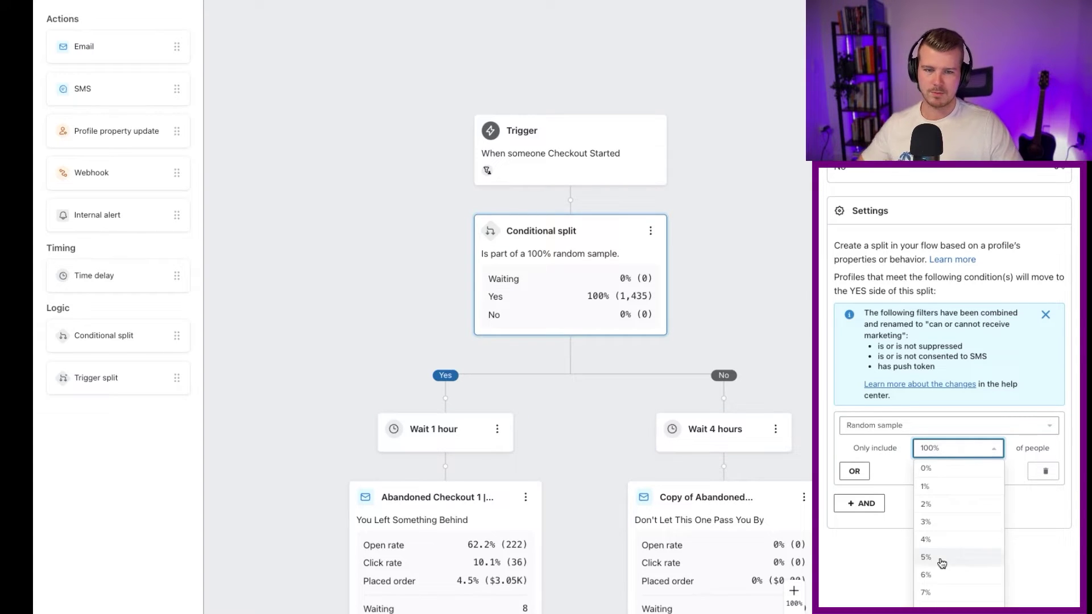
pyautogui.scroll(10, 939, 560)
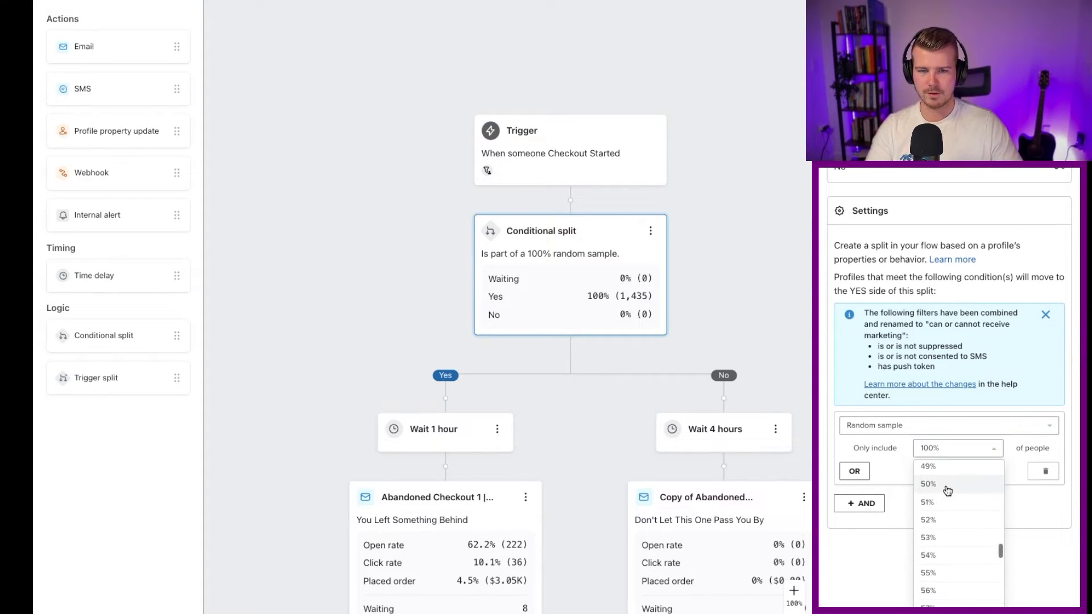
pyautogui.click(946, 487)
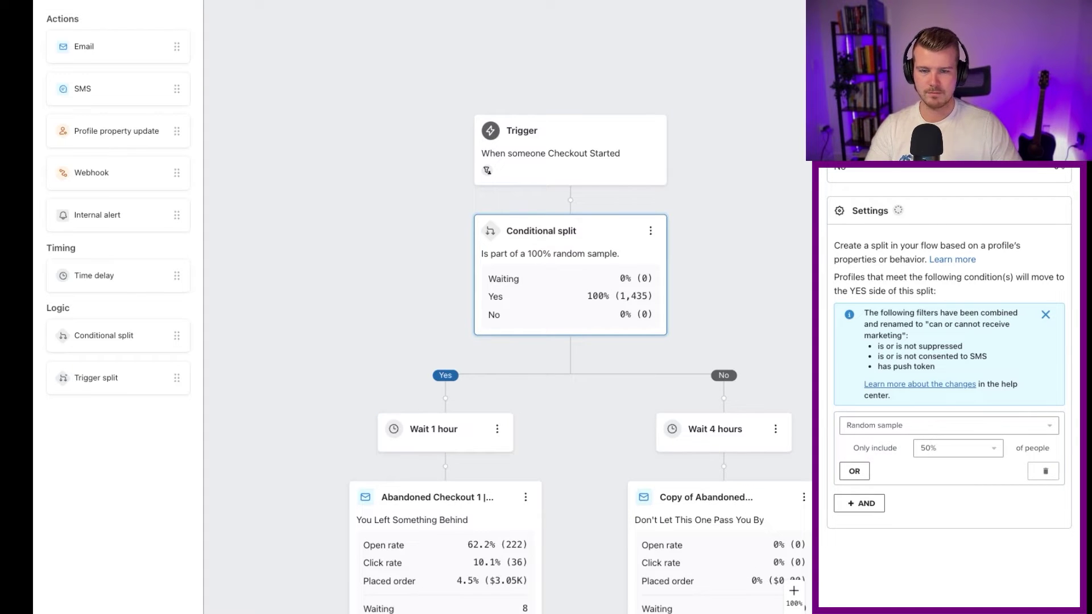
# Close the split settings and scroll down to the Wait steps below the split.
pyautogui.click(751, 241)
pyautogui.scroll(-2, 683, 217)
pyautogui.scroll(-5, 647, 200)
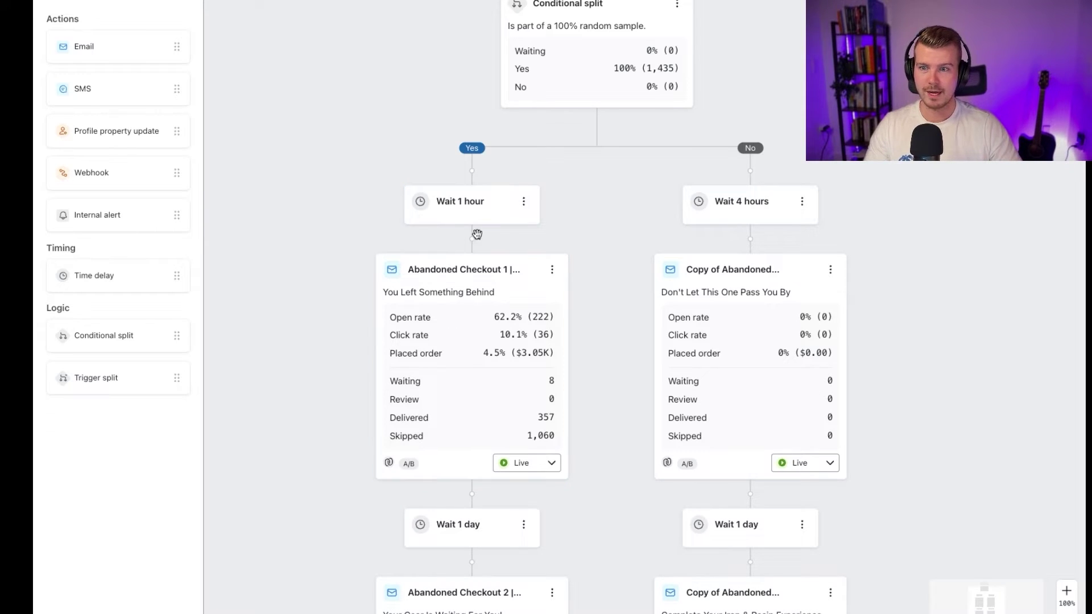
pyautogui.click(464, 371)
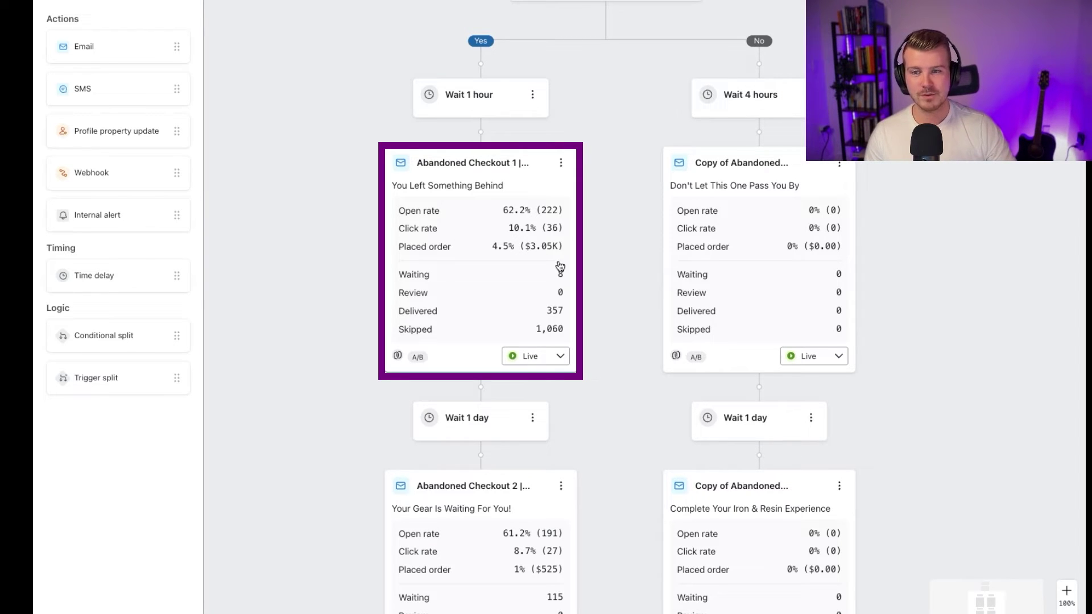
pyautogui.scroll(-3, 361, 327)
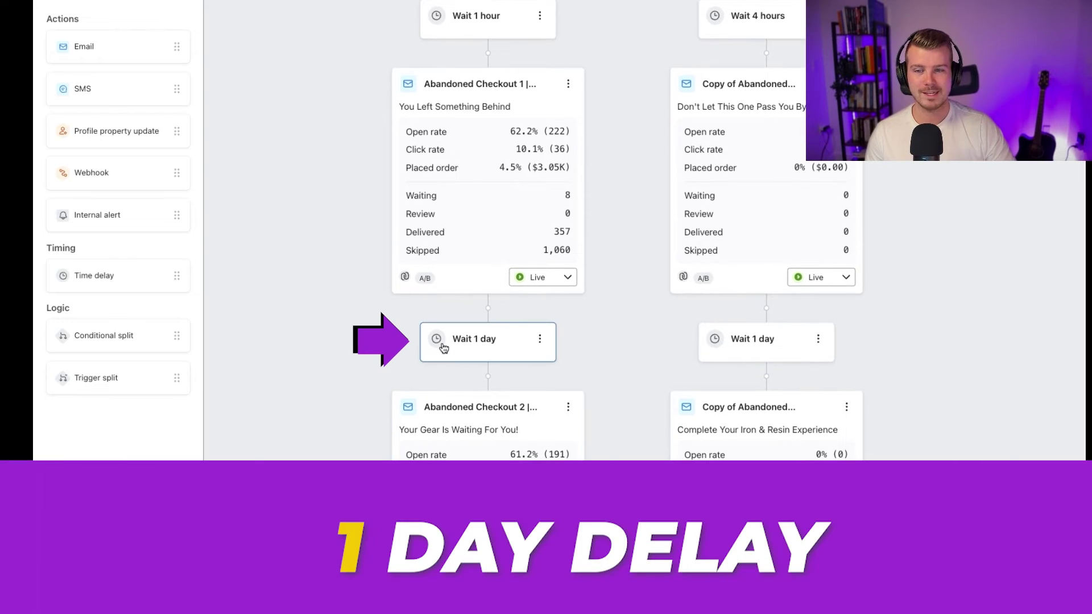
pyautogui.scroll(-5, 292, 336)
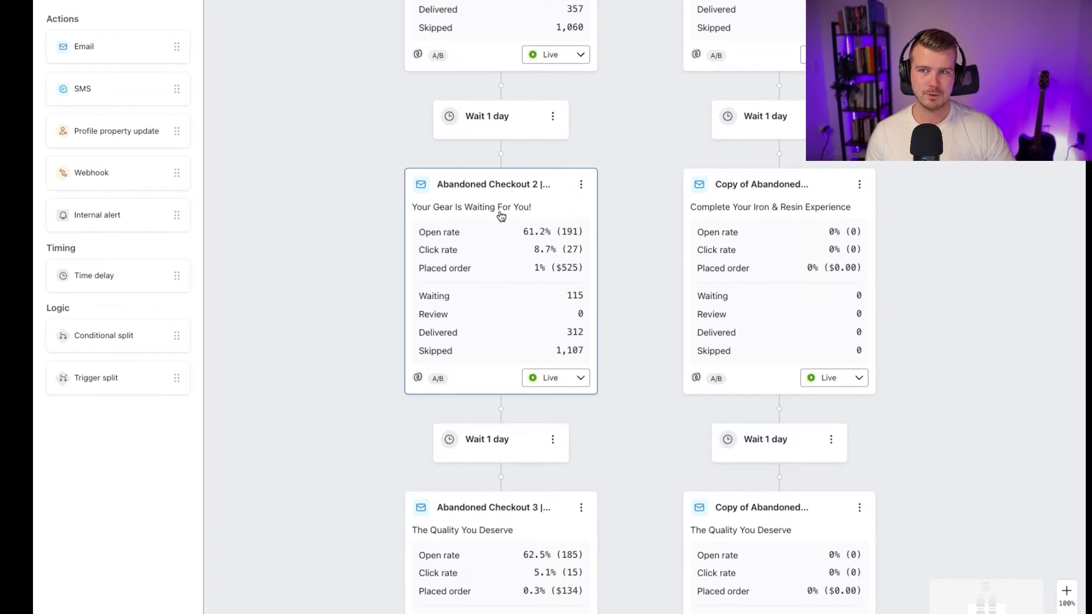
pyautogui.scroll(-1, 501, 215)
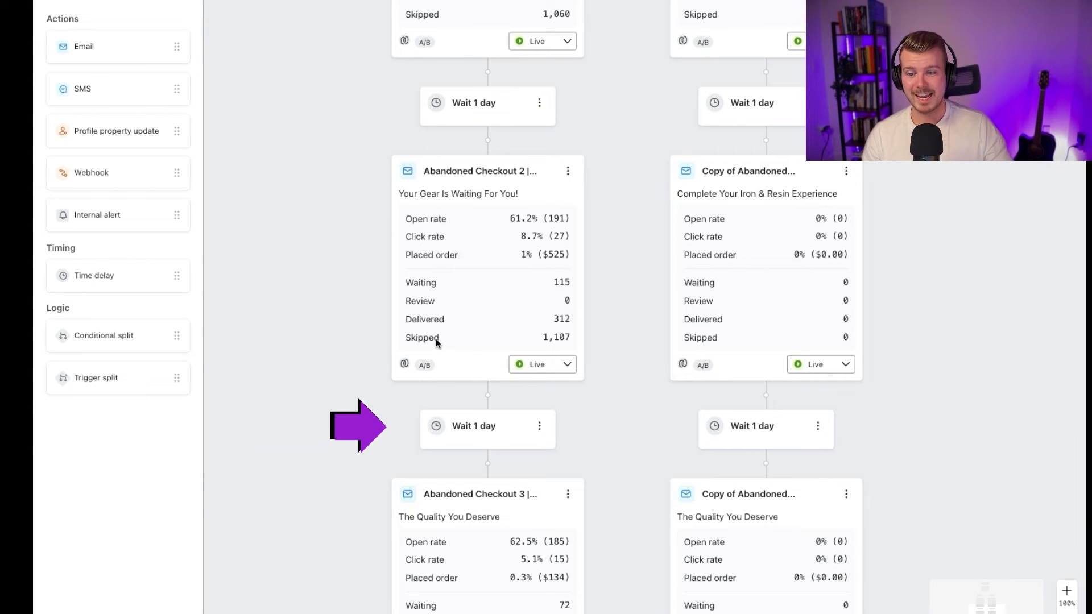
pyautogui.scroll(-2, 432, 402)
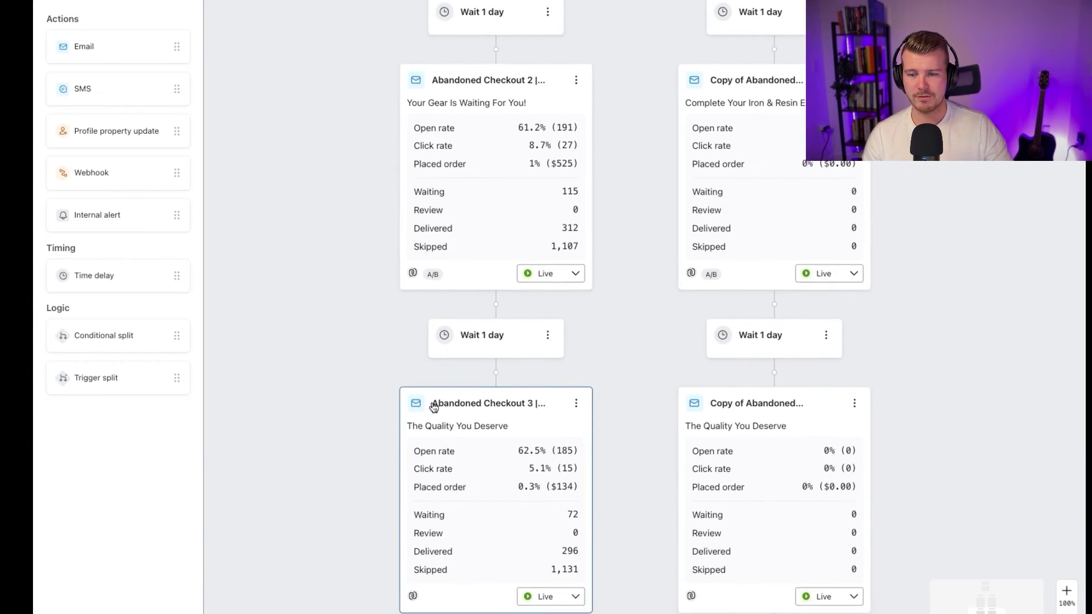
pyautogui.scroll(-4, 433, 405)
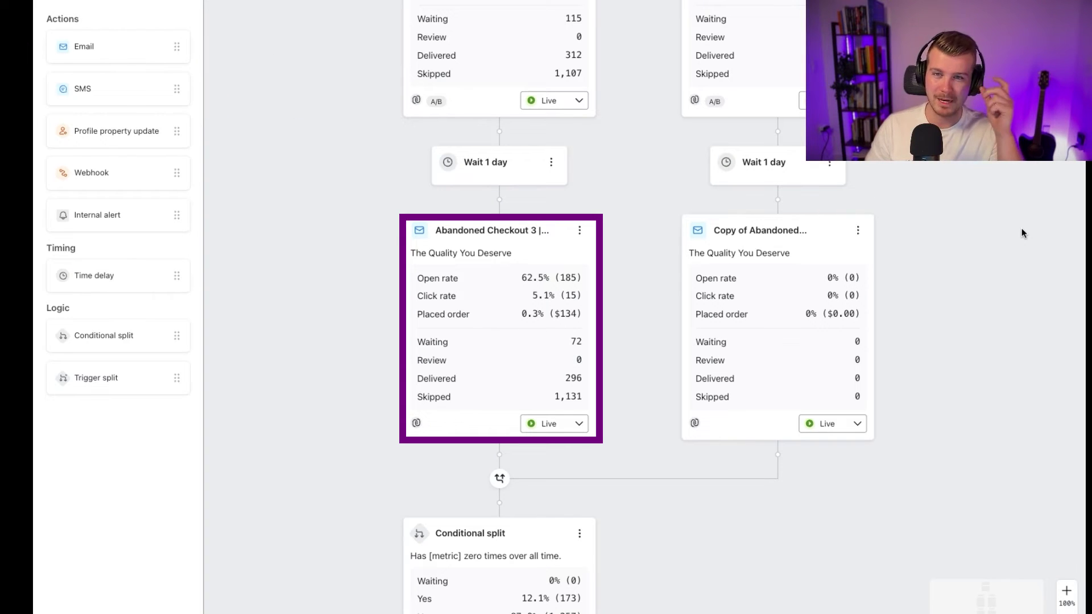
pyautogui.scroll(-1, 1022, 228)
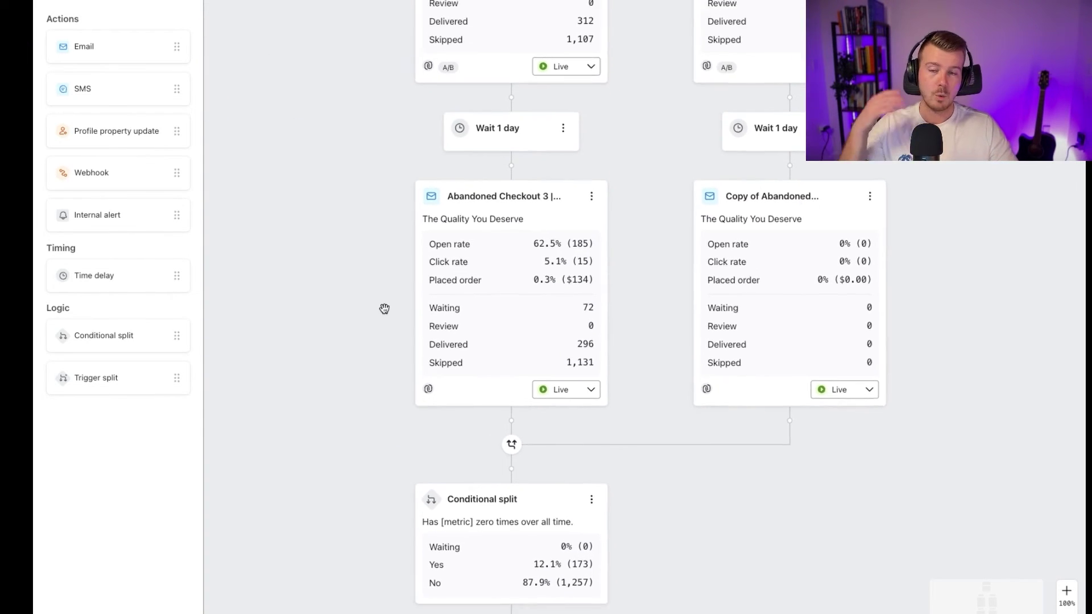
pyautogui.scroll(-3, 384, 309)
pyautogui.scroll(-2, 385, 309)
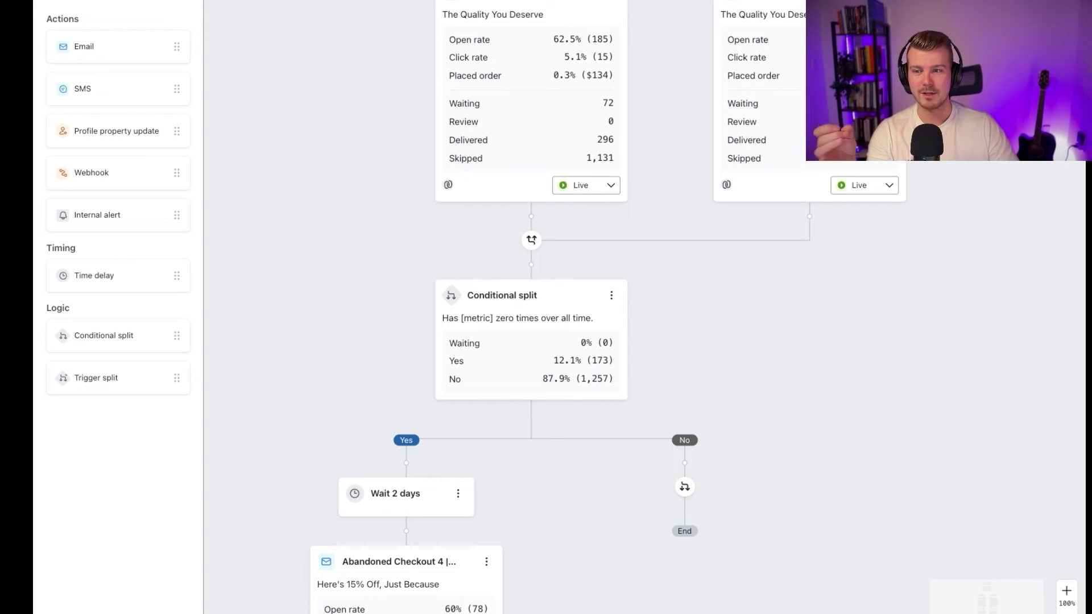
# Open the conditional split before the 15% off email and search its metric list for 'place'.
pyautogui.click(470, 395)
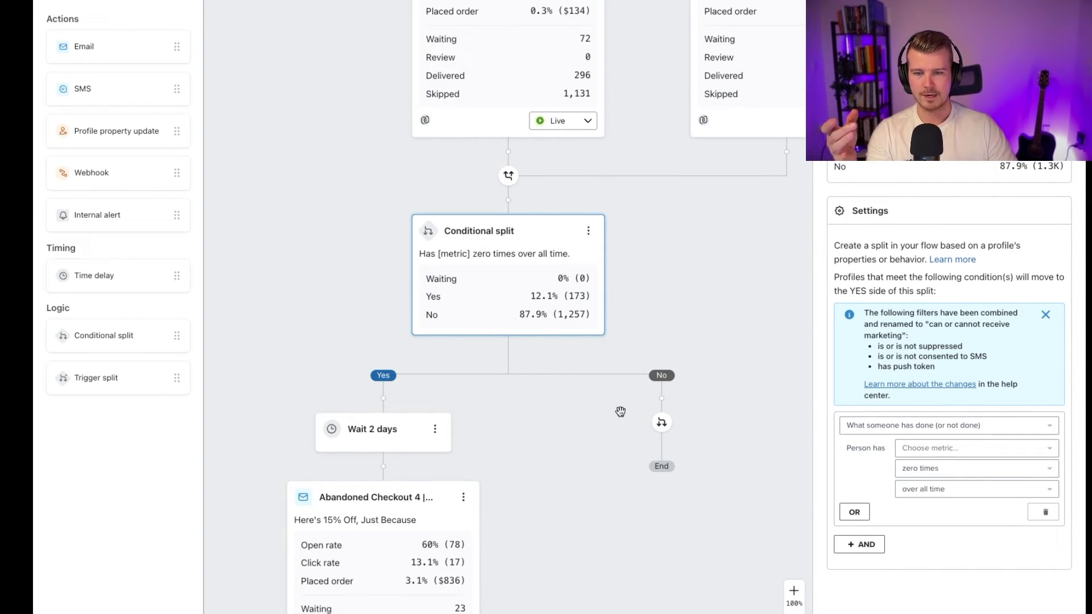
pyautogui.click(955, 449)
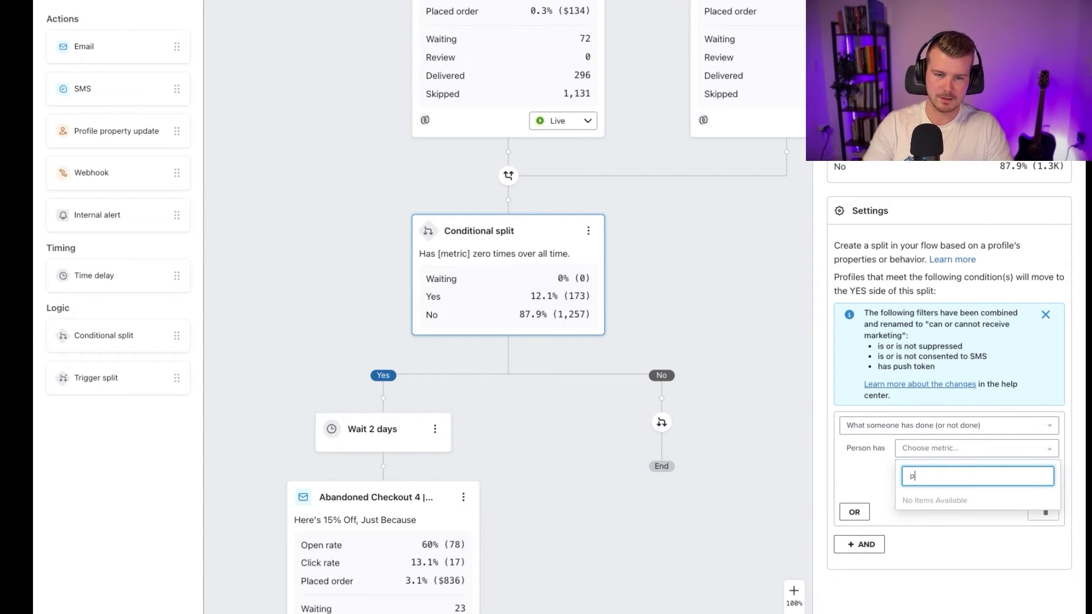
pyautogui.write('place')
pyautogui.click(943, 569)
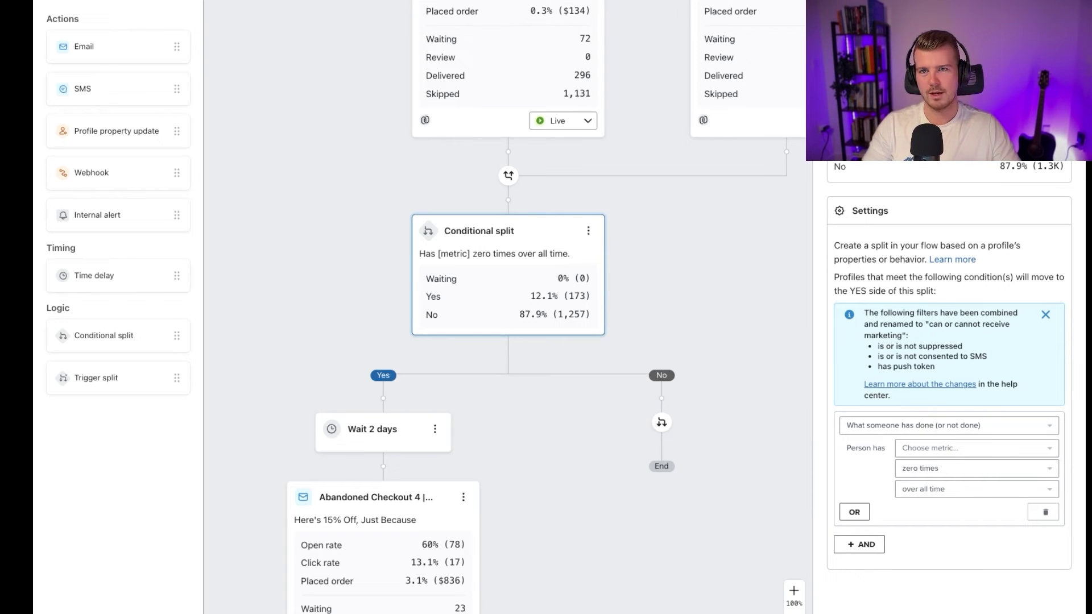
pyautogui.click(979, 452)
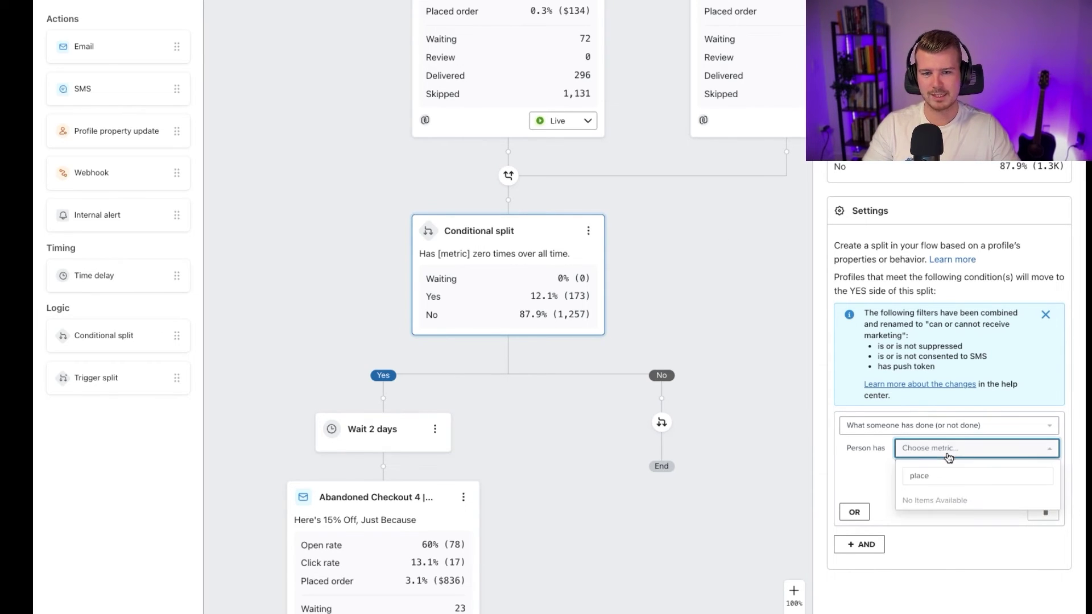
pyautogui.click(951, 606)
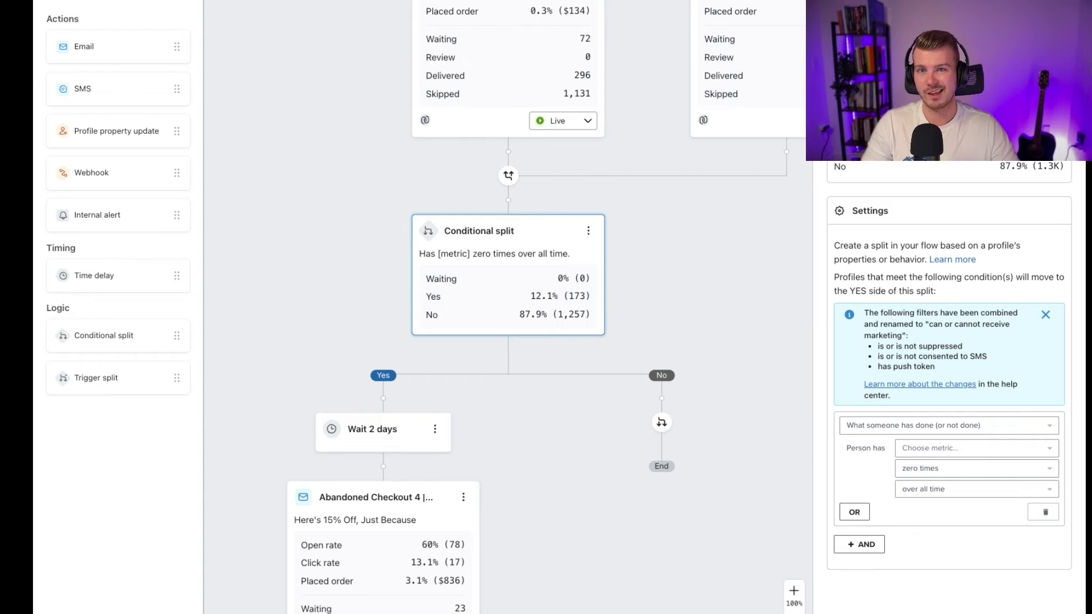
pyautogui.scroll(-5, 493, 434)
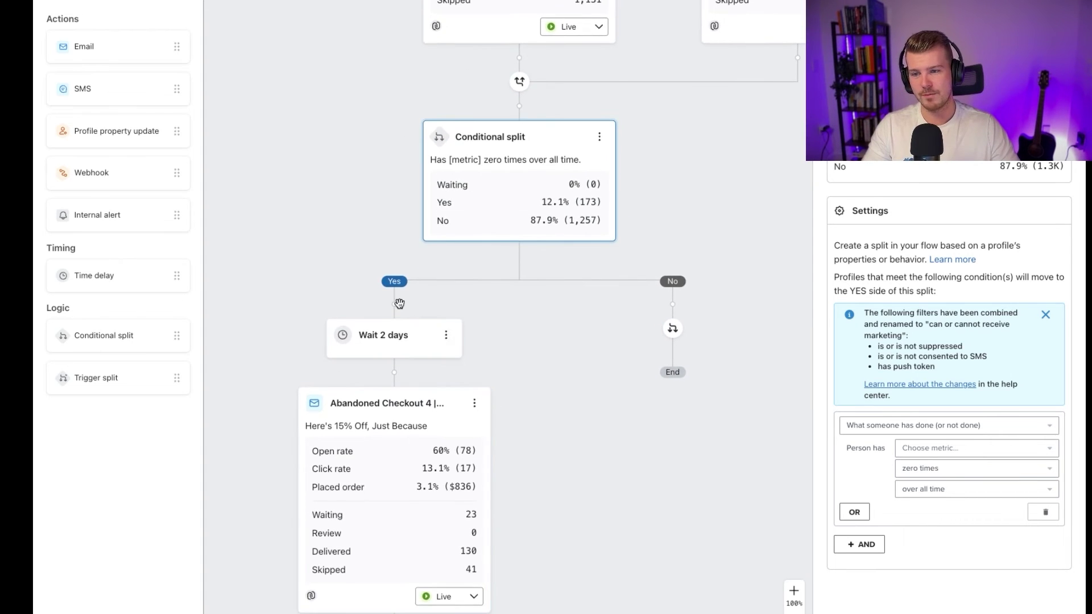